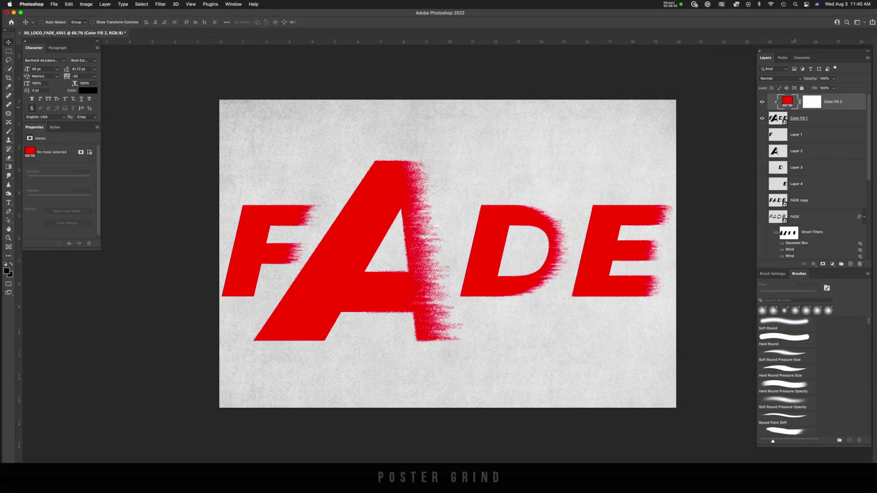
# Hide the red Color Fill 2 layer and add a Gradient Map adjustment layer above it
pyautogui.click(778, 121)
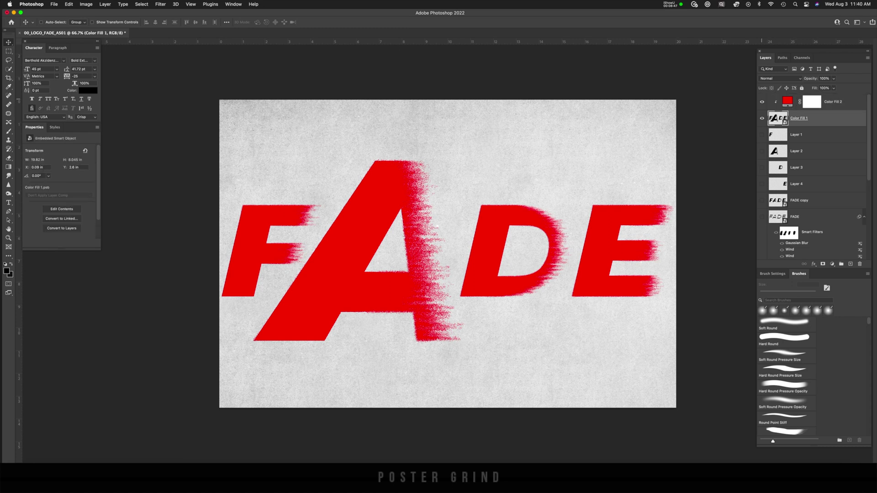
pyautogui.click(762, 101)
pyautogui.click(827, 102)
pyautogui.click(832, 264)
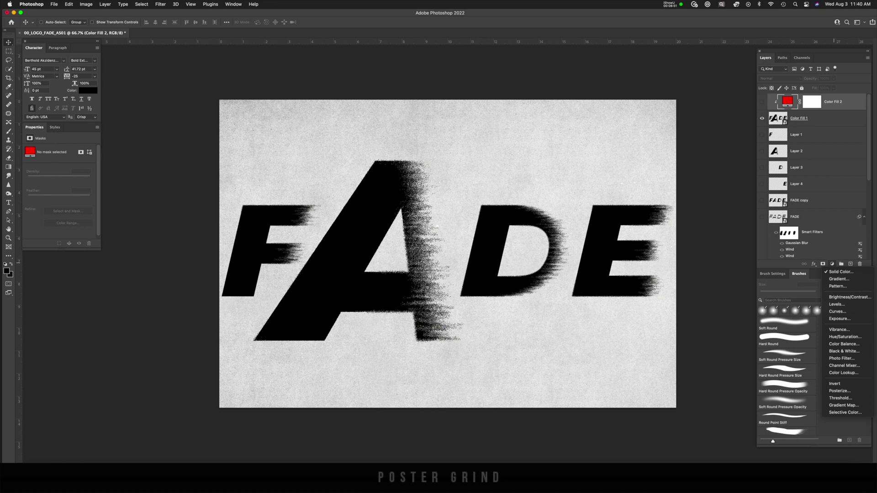
pyautogui.click(844, 406)
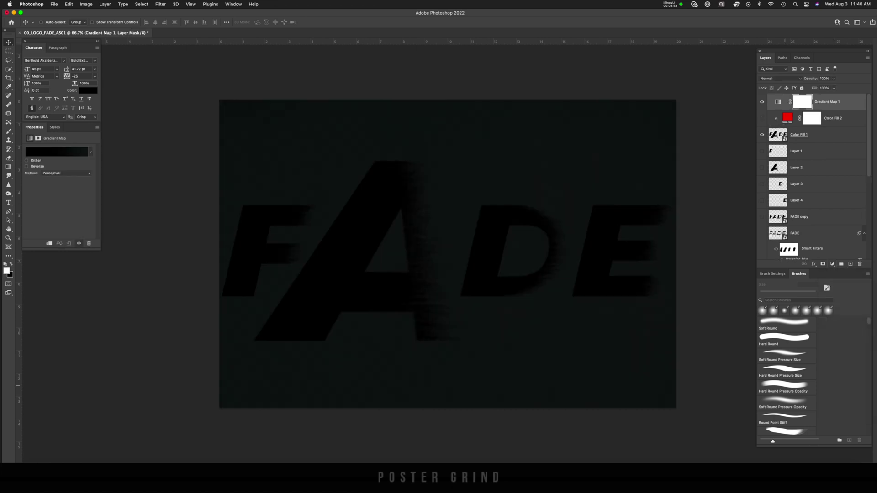
# Try out several purple, pink and orange gradient presets on the gradient map, including Purple_17, Orange_04 and Pink_12
pyautogui.click(56, 152)
pyautogui.click(103, 79)
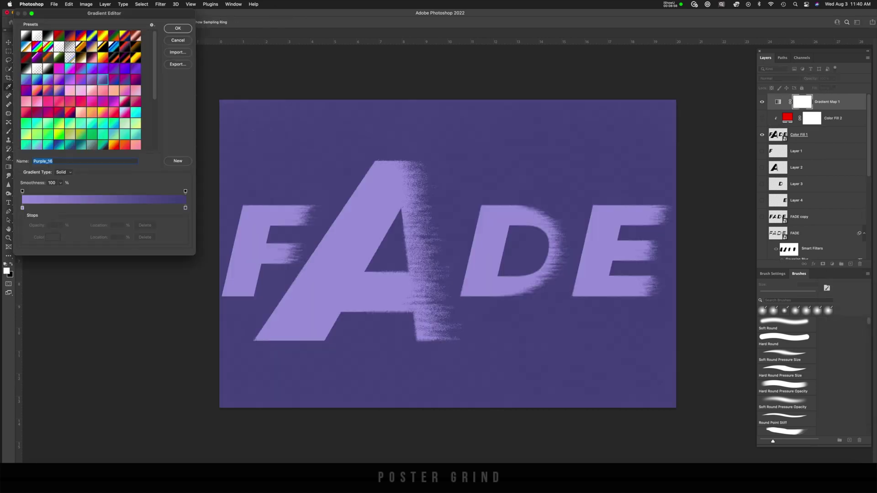
pyautogui.click(113, 79)
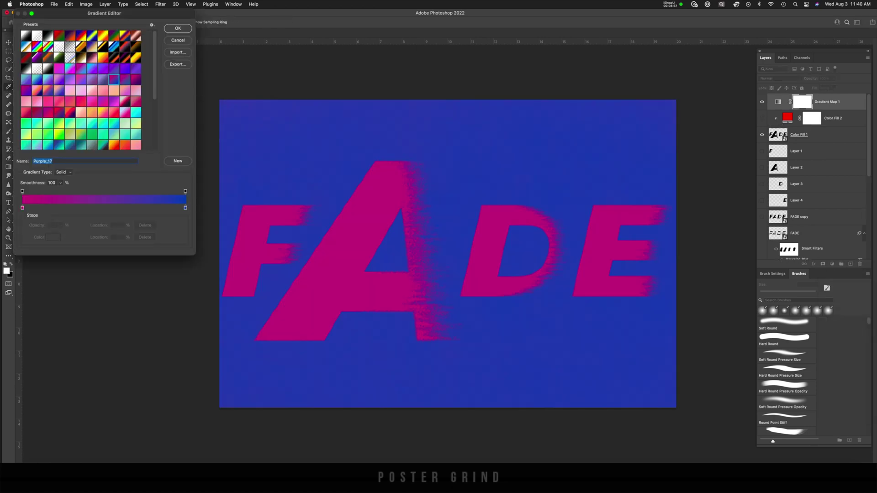
pyautogui.click(124, 79)
pyautogui.click(125, 101)
pyautogui.click(114, 113)
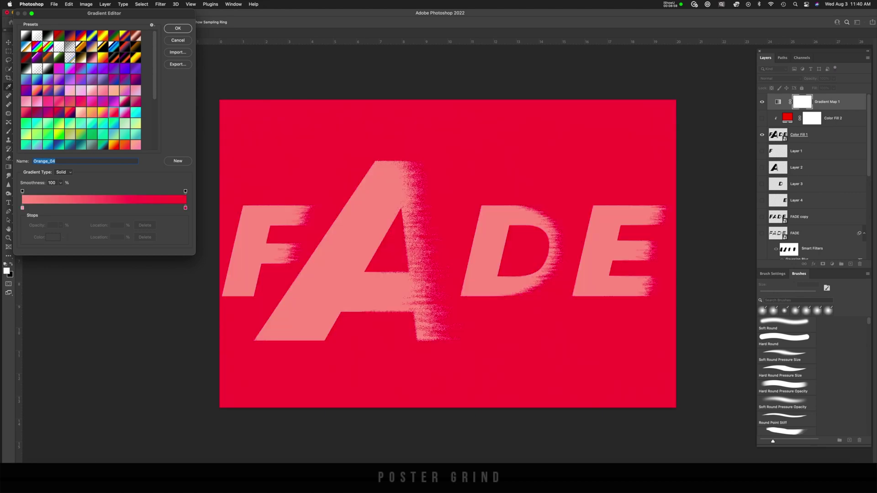
pyautogui.click(103, 112)
pyautogui.click(81, 112)
pyautogui.click(70, 113)
pyautogui.click(70, 101)
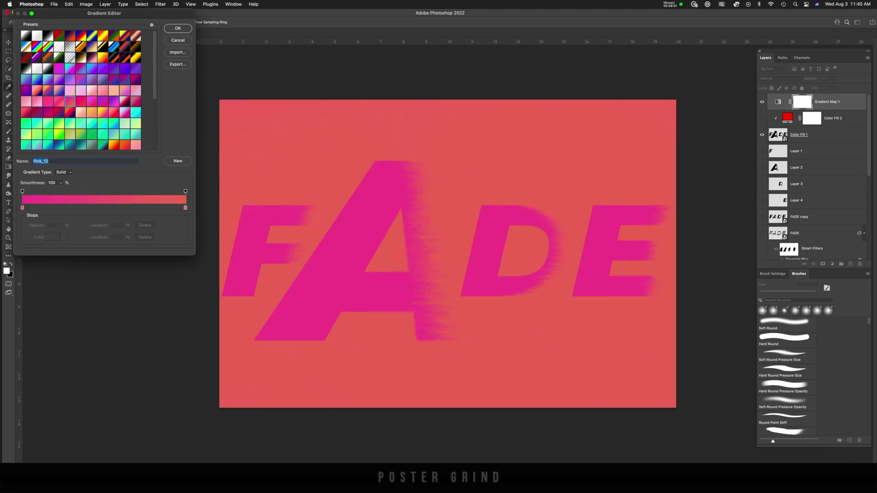
pyautogui.click(48, 101)
pyautogui.click(58, 113)
pyautogui.click(70, 112)
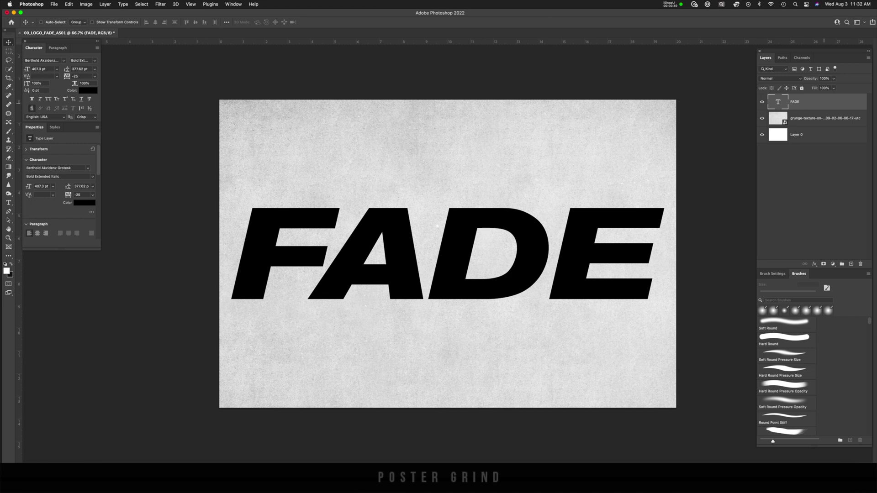
# Convert the FADE text layer to a smart object and apply a Wind filter using the Blast method from the right
pyautogui.rightClick(824, 102)
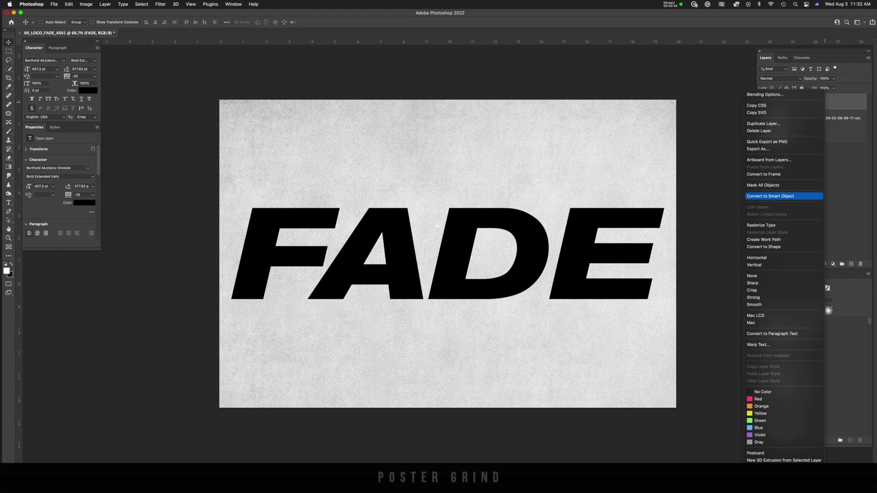
pyautogui.click(776, 196)
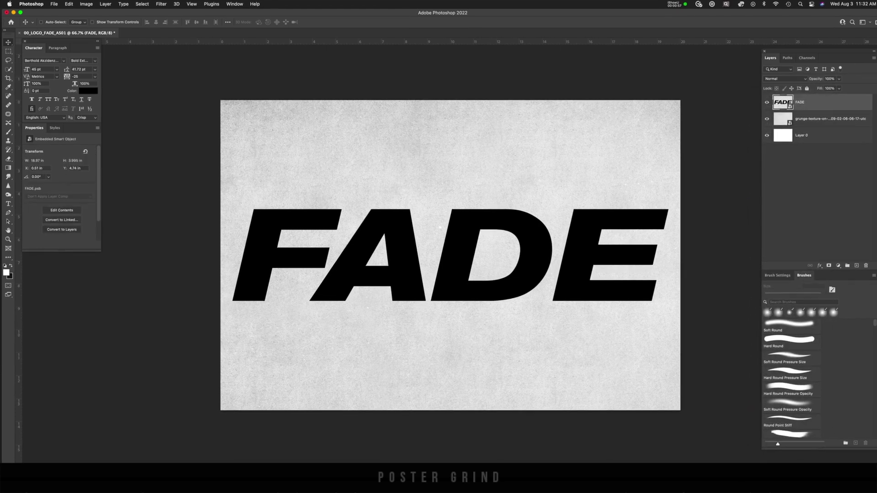
pyautogui.click(162, 3)
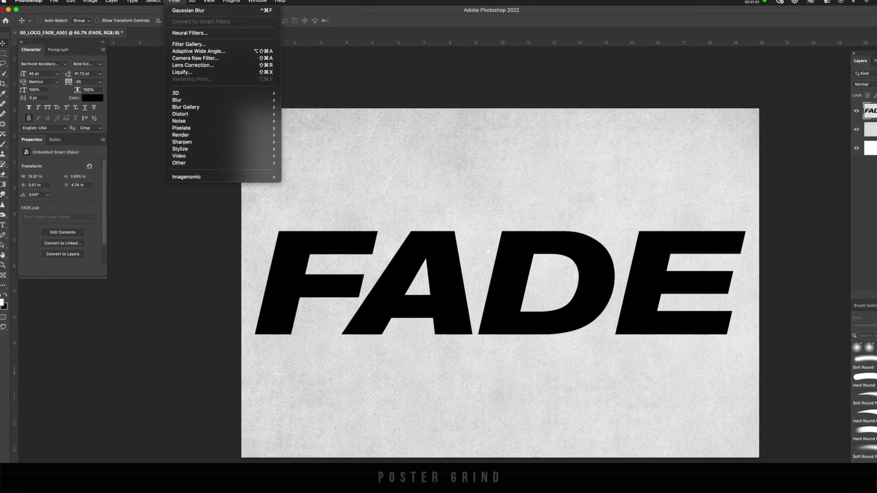
pyautogui.moveTo(178, 143)
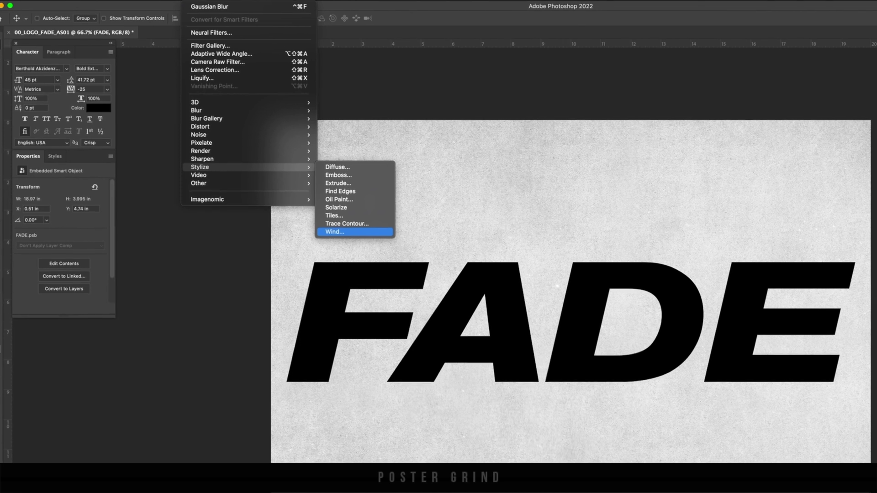
pyautogui.click(338, 234)
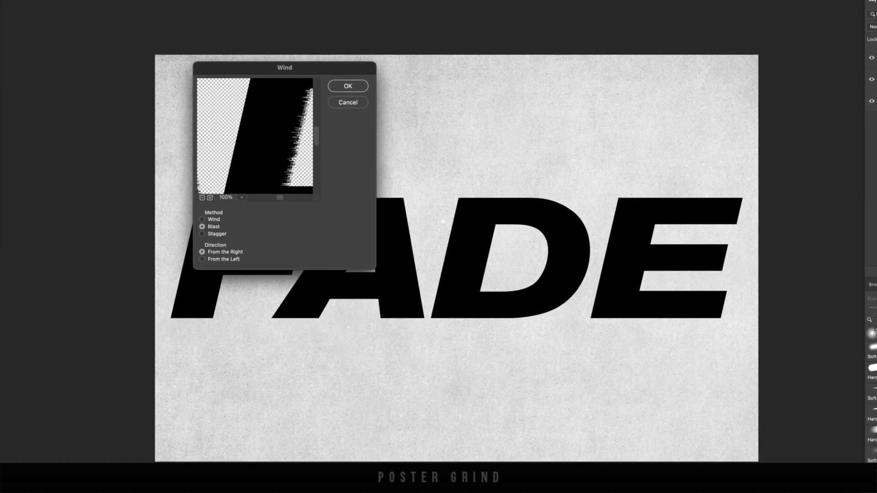
pyautogui.press('Return')
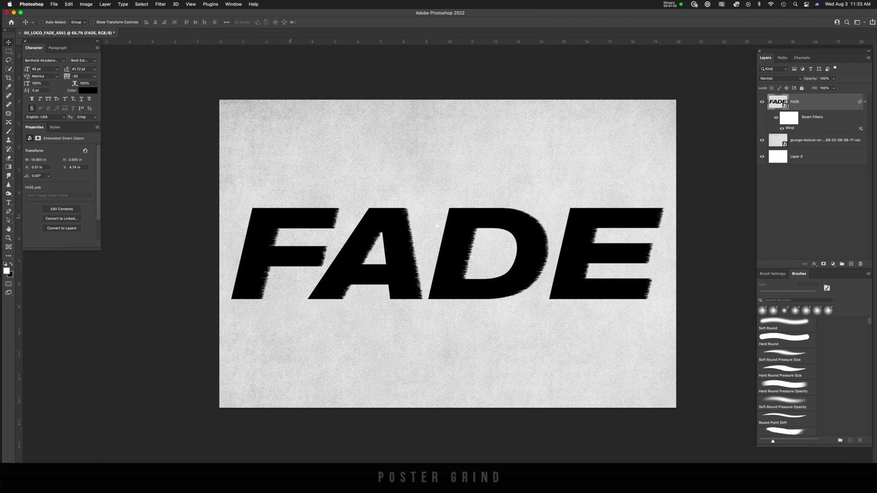
# Repeat the same Wind filter on the FADE layer until about twenty Wind smart filters are stacked
pyautogui.click(160, 4)
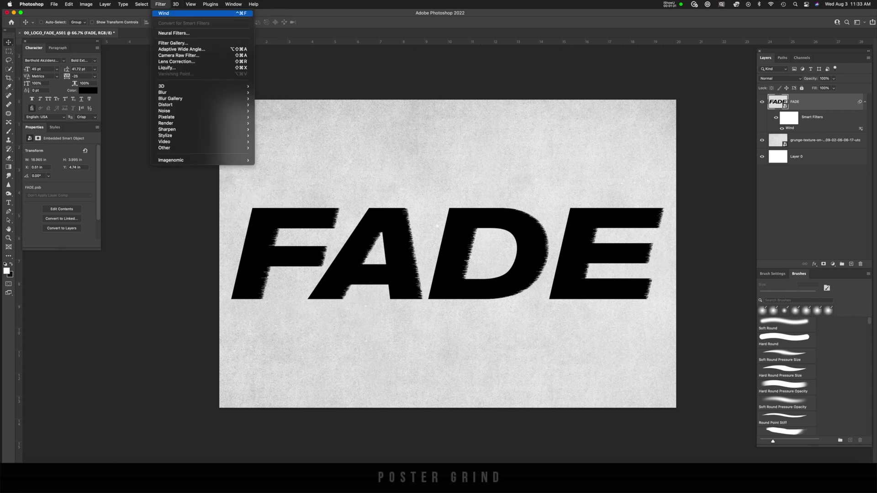
pyautogui.click(165, 14)
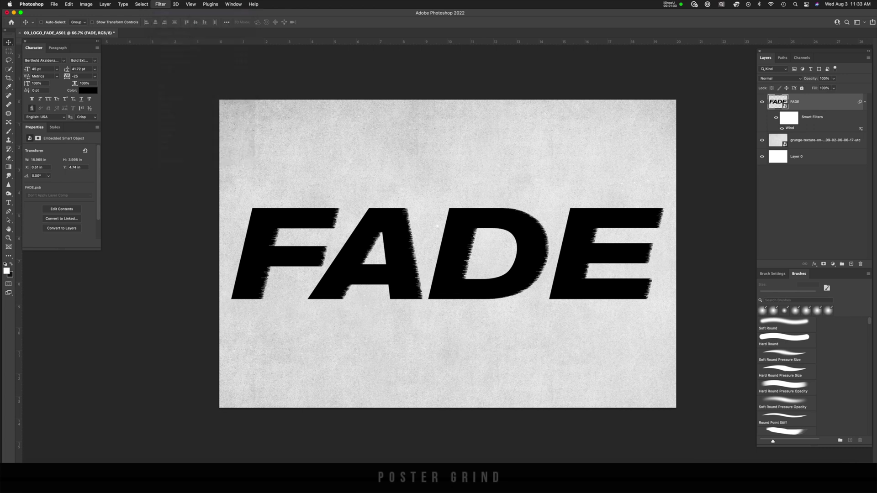
pyautogui.click(366, 123)
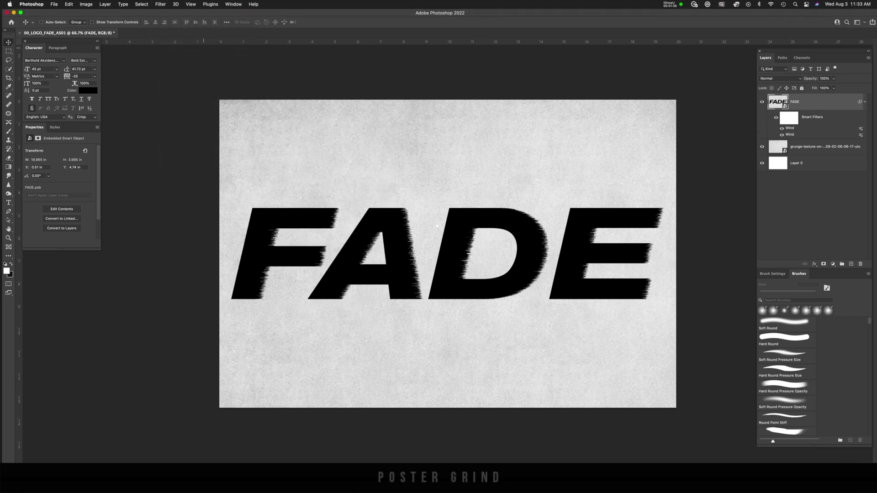
pyautogui.click(160, 4)
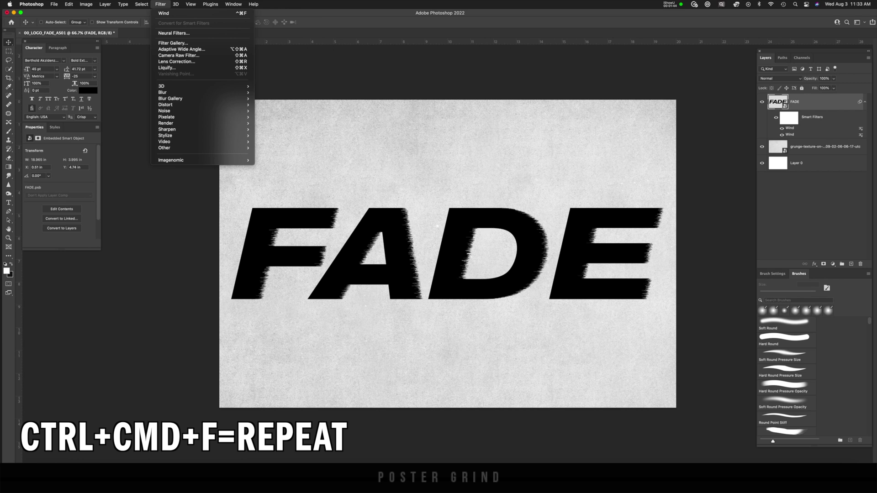
pyautogui.press('ctrl+super+f')
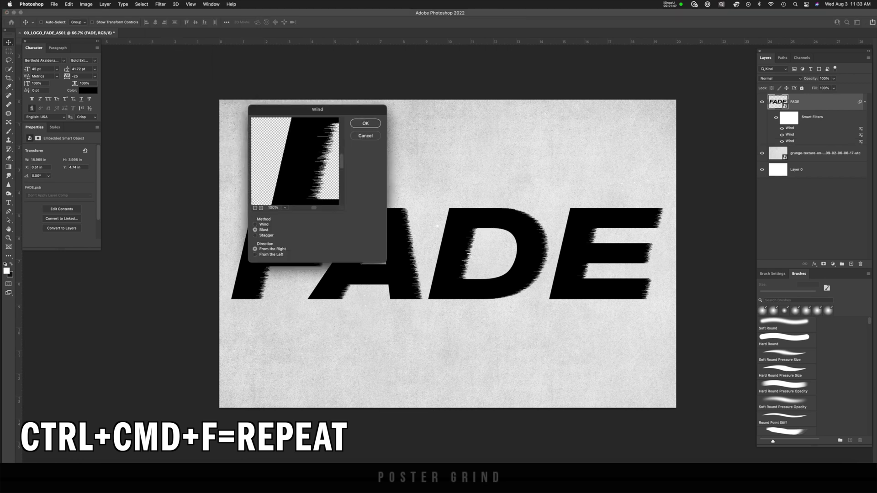
pyautogui.press('Return')
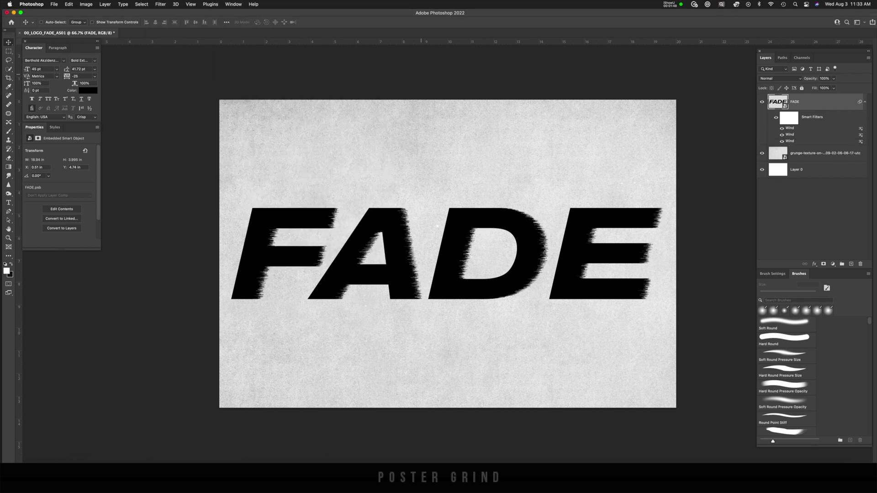
pyautogui.press('ctrl+super+f')
pyautogui.press('Return')
pyautogui.press('ctrl+super+f')
pyautogui.press('Return')
pyautogui.press('ctrl+super+f')
pyautogui.press('Return')
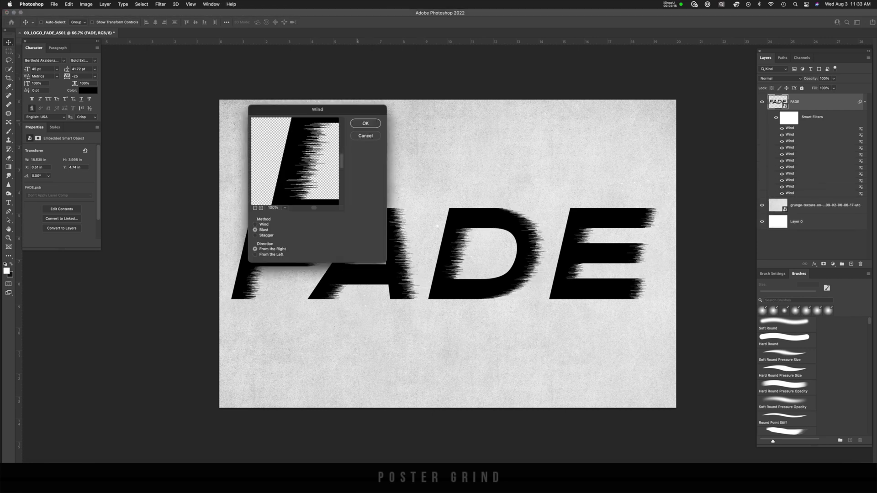
pyautogui.press('ctrl+super+f')
pyautogui.press('Return')
pyautogui.press('ctrl+super+f')
pyautogui.press('Return')
pyautogui.press('ctrl+super+f')
pyautogui.press('Return')
pyautogui.press('ctrl+super+f')
pyautogui.press('Return')
pyautogui.press('ctrl+super+f')
pyautogui.press('Return')
pyautogui.press('ctrl+super+f')
pyautogui.press('Return')
pyautogui.press('ctrl+super+f')
pyautogui.press('Return')
pyautogui.press('ctrl+super+f')
pyautogui.press('Return')
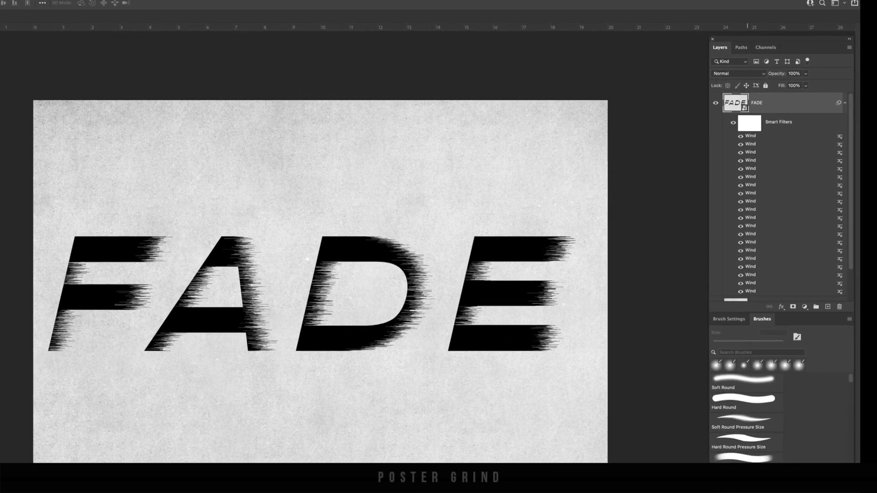
# Set the FADE layer's blend mode to Dissolve and add a Gaussian Blur smart filter with a 3.5 pixel radius
pyautogui.click(730, 72)
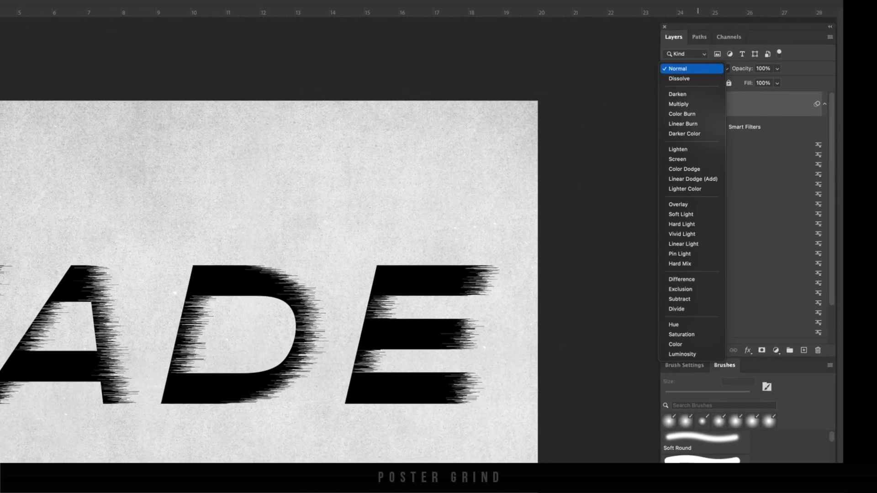
pyautogui.click(670, 78)
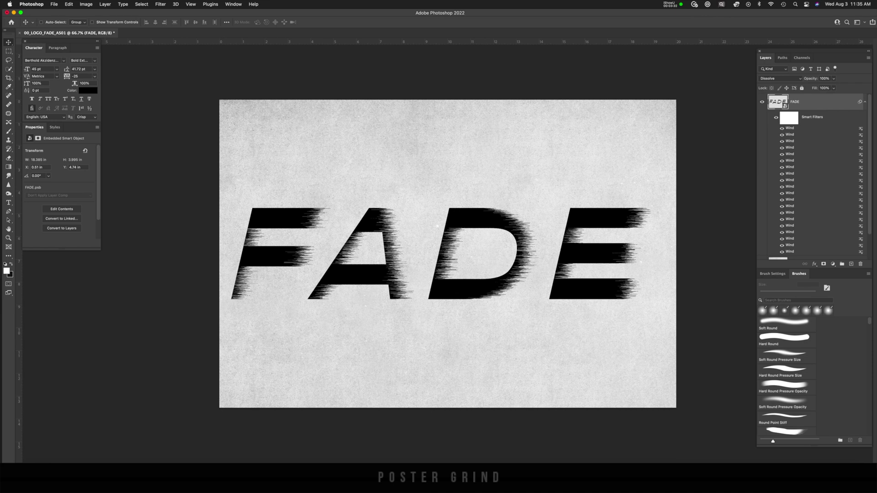
pyautogui.click(161, 4)
pyautogui.moveTo(163, 92)
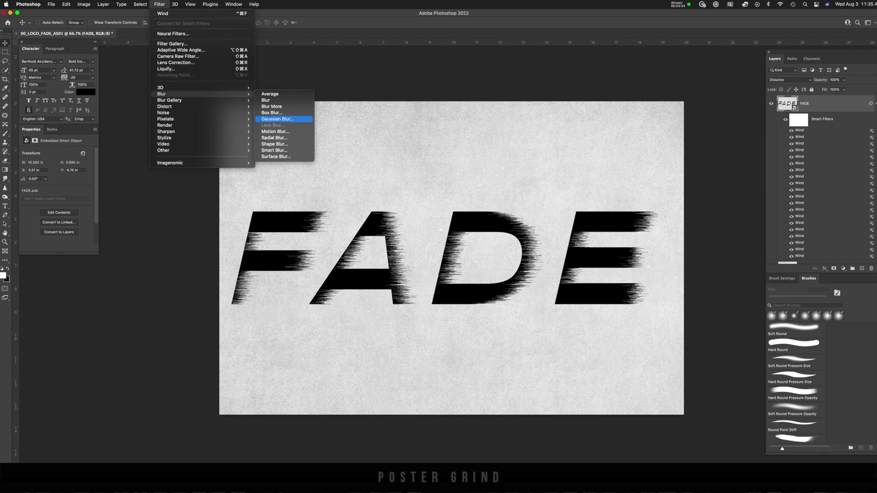
pyautogui.click(277, 118)
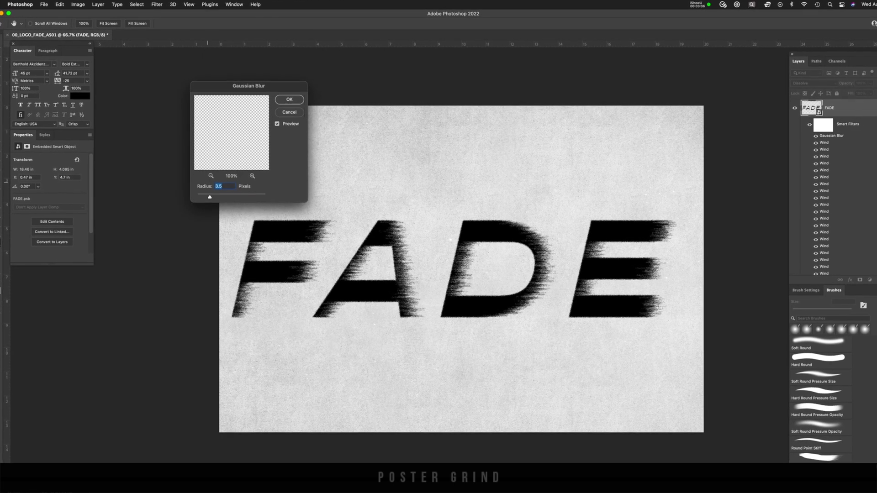
pyautogui.moveTo(210, 195); pyautogui.dragTo(202, 224)
pyautogui.hotkey('shift', 'Down')
pyautogui.hotkey('shift', 'Down')
pyautogui.hotkey('shift', 'Down')
pyautogui.hotkey('shift', 'Down')
pyautogui.hotkey('shift', 'Down')
pyautogui.hotkey('shift', 'Down')
pyautogui.hotkey('shift', 'Down')
pyautogui.hotkey('shift', 'Down')
pyautogui.hotkey('shift', 'Down')
pyautogui.hotkey('shift', 'Down')
pyautogui.hotkey('shift', 'Down')
pyautogui.hotkey('shift', 'Down')
pyautogui.hotkey('shift', 'Down')
pyautogui.hotkey('shift', 'Down')
pyautogui.hotkey('shift', 'Down')
pyautogui.hotkey('shift', 'Down')
pyautogui.hotkey('shift', 'Down')
pyautogui.hotkey('shift', 'Down')
pyautogui.hotkey('shift', 'Down')
pyautogui.hotkey('shift', 'Down')
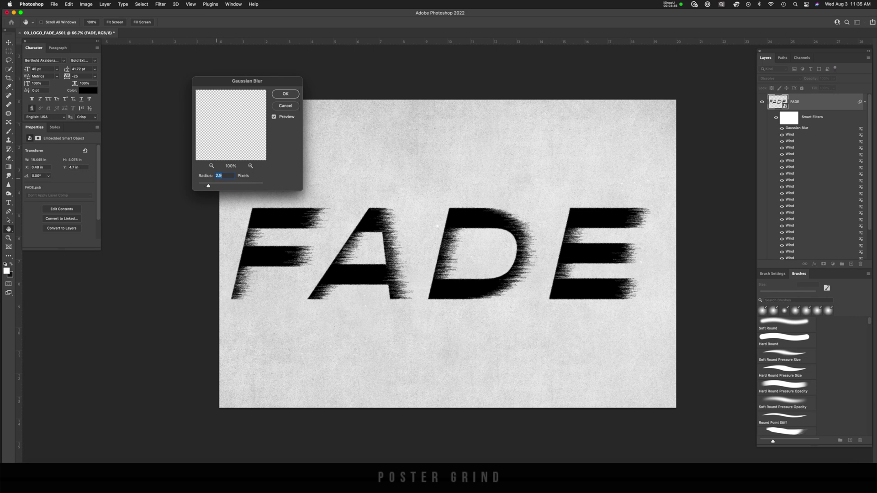
pyautogui.write('3.5')
pyautogui.press('Return')
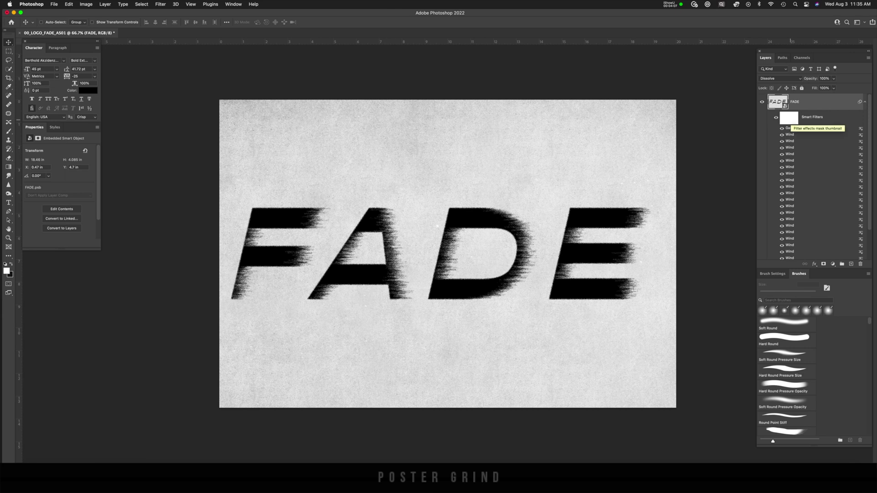
# Paint black on the smart filter mask to restore clean left edges on F, A, D and E, touching up overspill with white
pyautogui.click(788, 117)
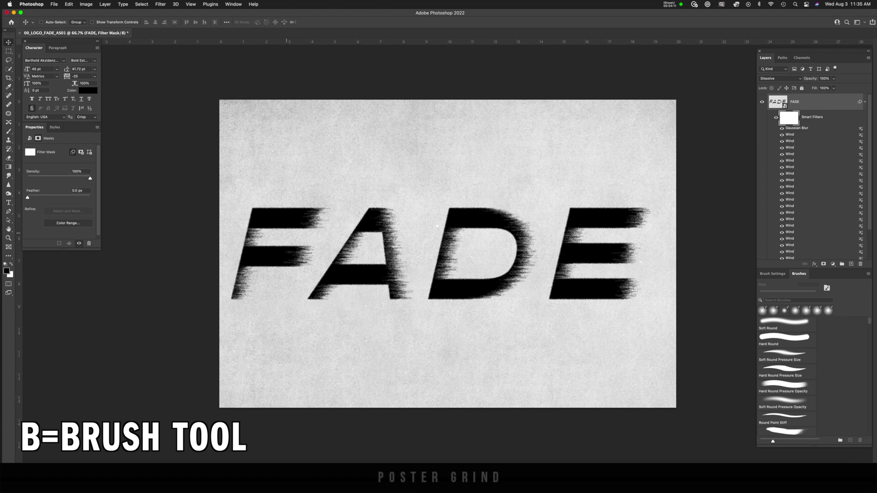
pyautogui.press('b')
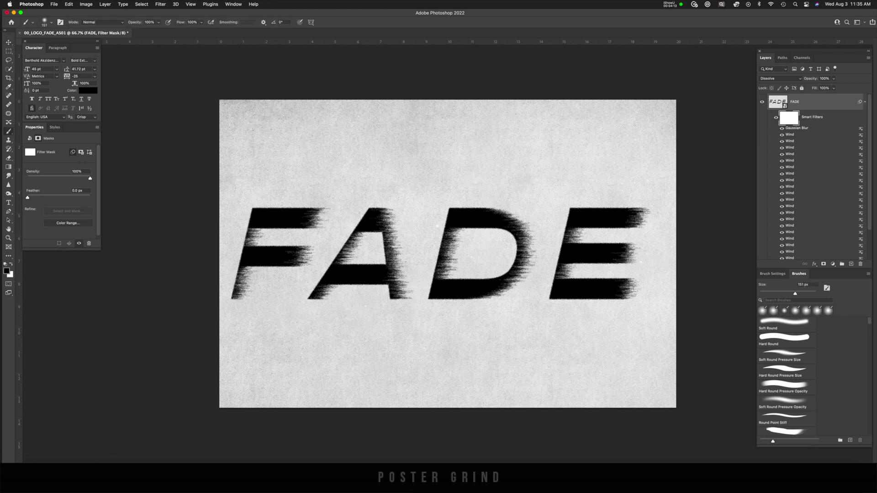
pyautogui.moveTo(268, 212)
pyautogui.mouseDown()
pyautogui.moveTo(287, 212)
pyautogui.moveTo(257, 235)
pyautogui.moveTo(247, 259)
pyautogui.moveTo(262, 256)
pyautogui.moveTo(271, 224)
pyautogui.moveTo(256, 285)
pyautogui.moveTo(322, 292)
pyautogui.moveTo(369, 230)
pyautogui.moveTo(341, 288)
pyautogui.moveTo(316, 266)
pyautogui.moveTo(335, 266)
pyautogui.mouseUp()
pyautogui.press('x')
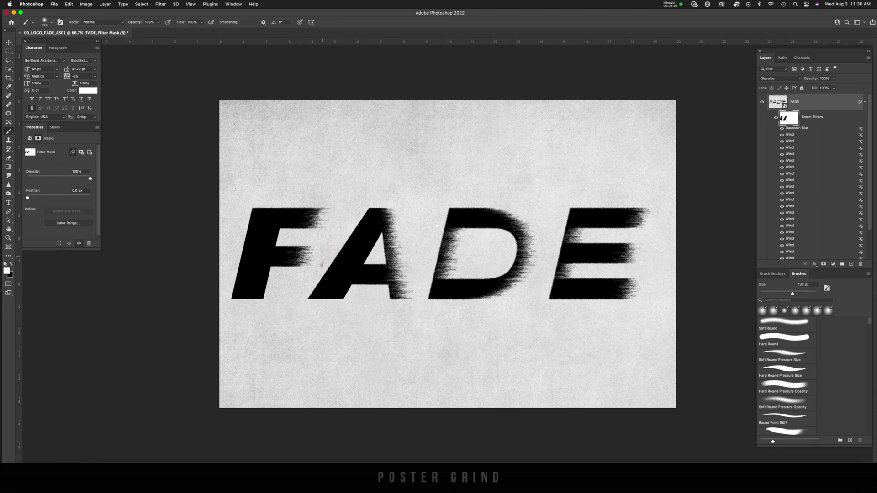
pyautogui.press('x')
pyautogui.moveTo(458, 227)
pyautogui.mouseDown()
pyautogui.moveTo(475, 227)
pyautogui.moveTo(455, 259)
pyautogui.moveTo(453, 235)
pyautogui.moveTo(453, 268)
pyautogui.moveTo(470, 230)
pyautogui.mouseUp()
pyautogui.moveTo(578, 232); pyautogui.dragTo(576, 245)
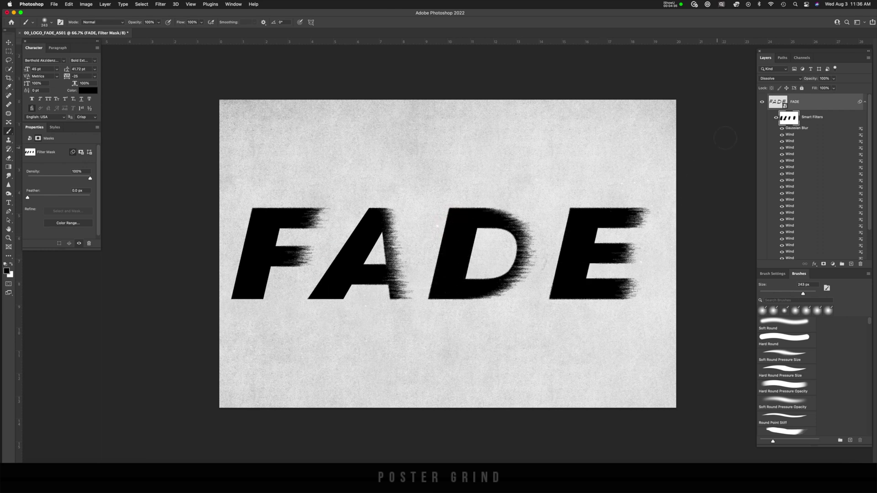
pyautogui.press('x')
pyautogui.moveTo(541, 256); pyautogui.dragTo(533, 257)
# Duplicate the FADE layer and convert the copy to a smart object
pyautogui.press('super+j')
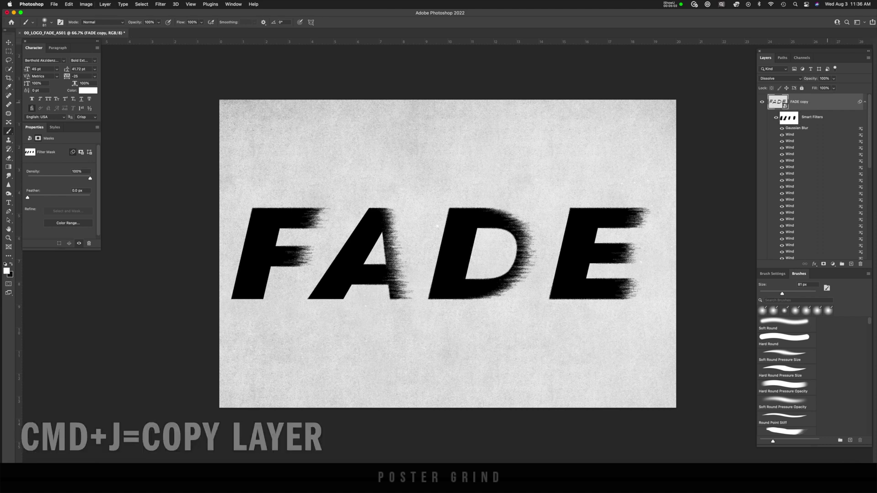
pyautogui.rightClick(831, 102)
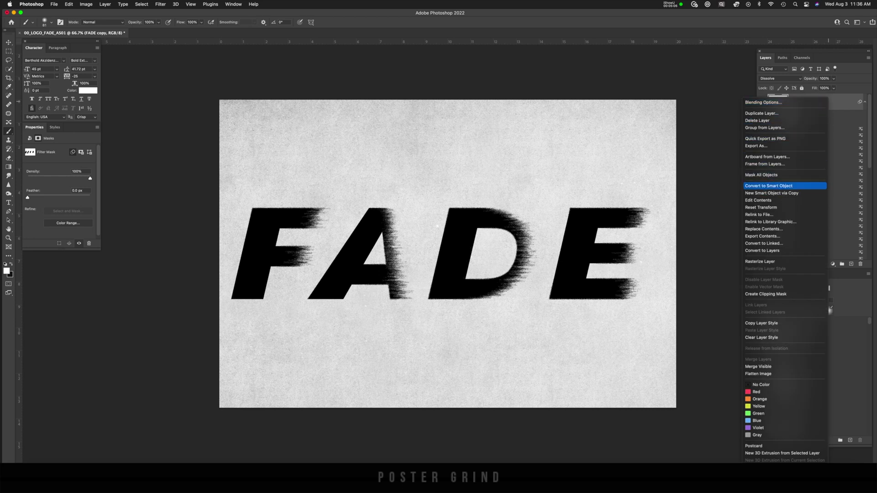
pyautogui.click(771, 193)
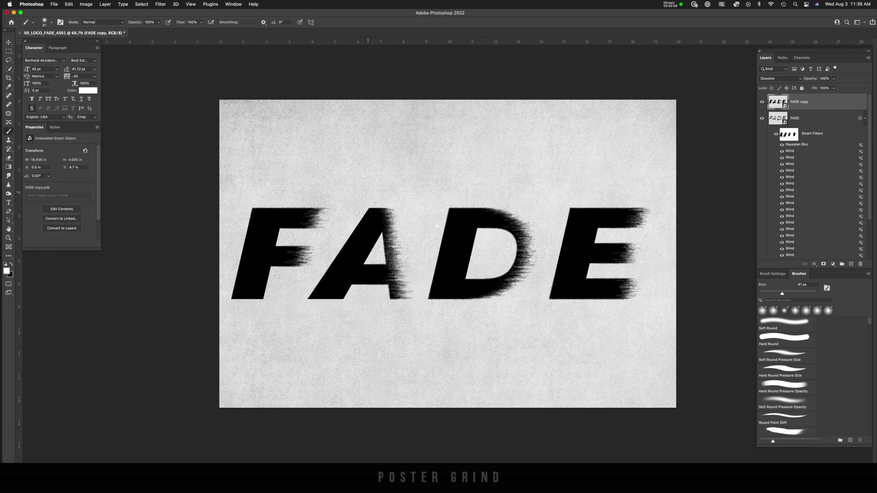
# Lasso the letter F on the FADE copy layer, copy it to its own layer, and check it with the FADE layers hidden
pyautogui.press('l')
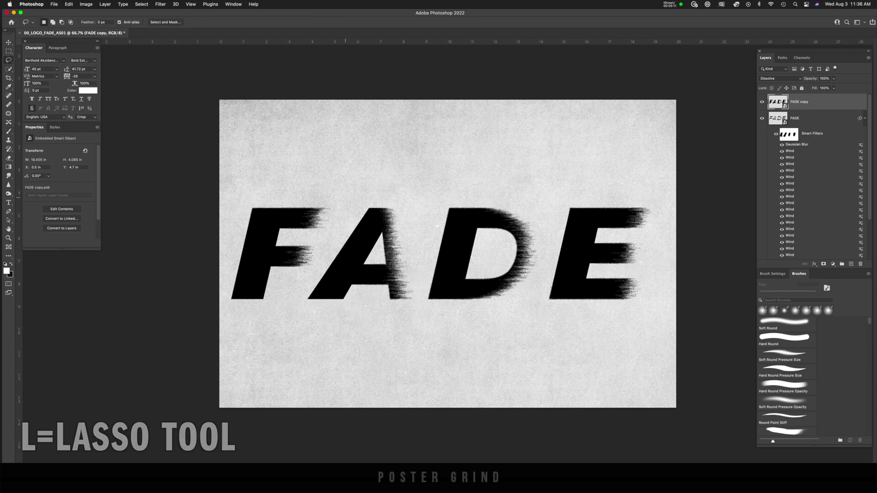
pyautogui.moveTo(345, 197)
pyautogui.mouseDown()
pyautogui.moveTo(311, 278)
pyautogui.moveTo(284, 304)
pyautogui.moveTo(239, 312)
pyautogui.moveTo(264, 189)
pyautogui.moveTo(345, 199)
pyautogui.mouseUp()
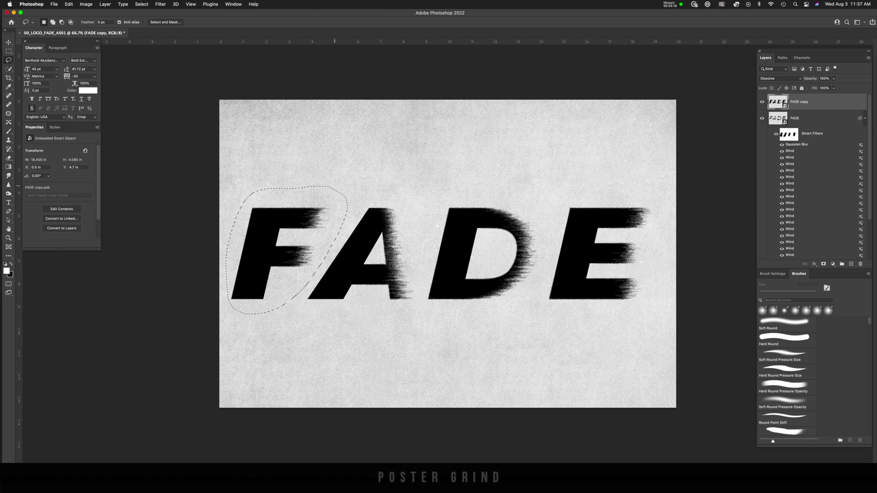
pyautogui.press('super+j')
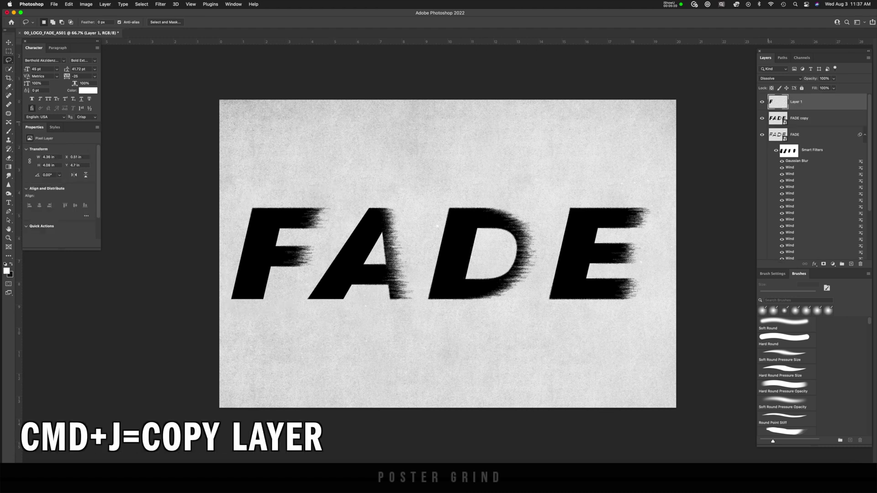
pyautogui.moveTo(762, 118); pyautogui.dragTo(762, 134)
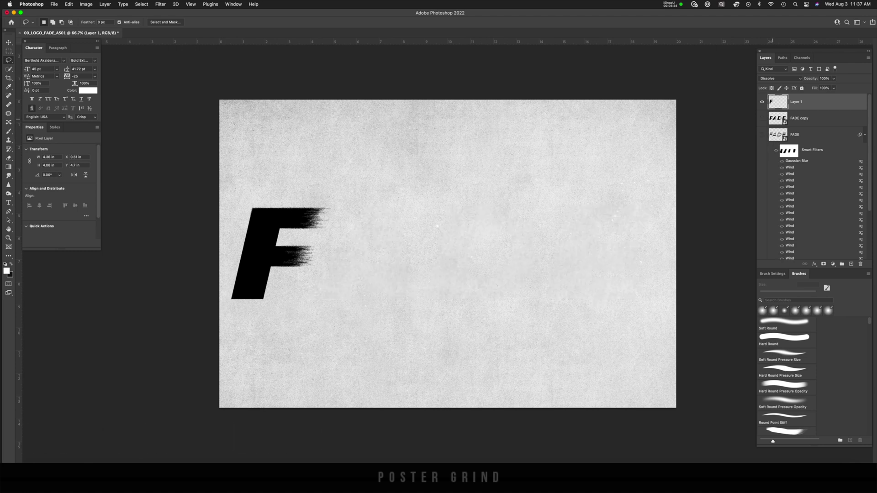
pyautogui.click(762, 118)
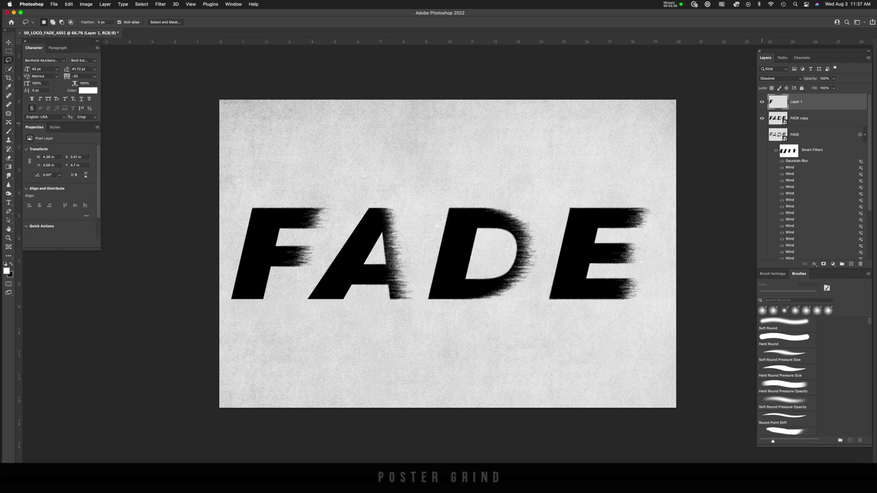
# Copy the letters A, D and E from the FADE copy layer onto separate layers using lasso selections
pyautogui.click(775, 120)
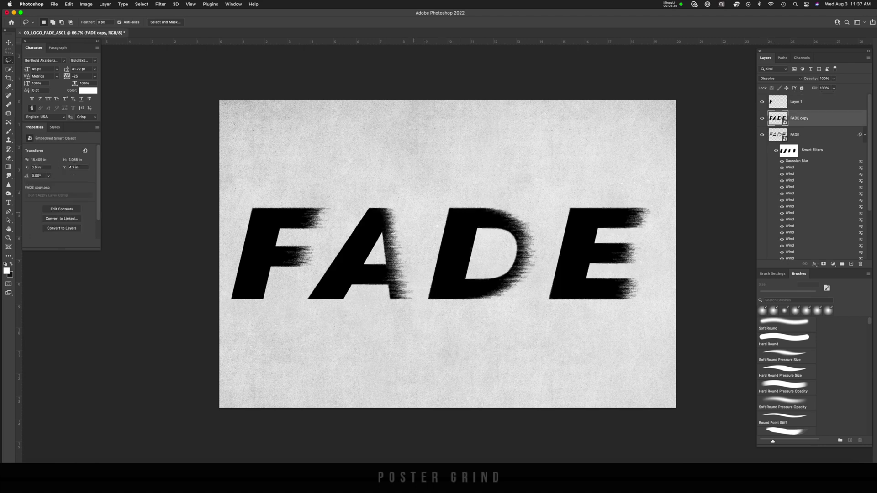
pyautogui.moveTo(415, 211)
pyautogui.mouseDown()
pyautogui.moveTo(423, 264)
pyautogui.moveTo(414, 316)
pyautogui.moveTo(297, 320)
pyautogui.moveTo(348, 221)
pyautogui.moveTo(402, 194)
pyautogui.moveTo(414, 211)
pyautogui.mouseUp()
pyautogui.hotkey('ctrl', 'j')
pyautogui.moveTo(554, 225); pyautogui.dragTo(432, 314)
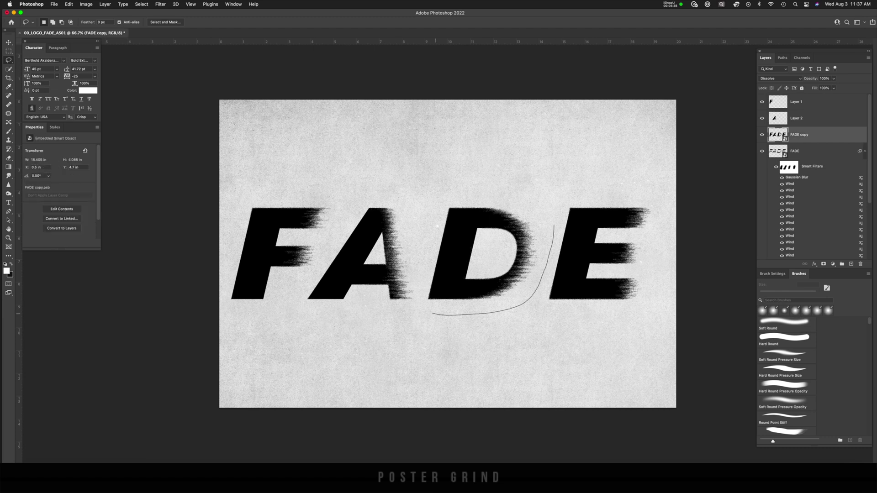
pyautogui.hotkey('ctrl', 'j')
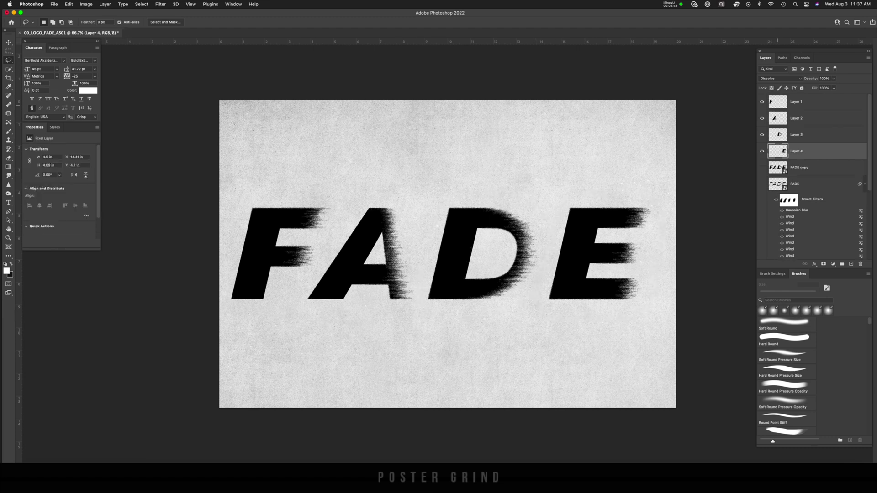
# Try repositioning the separate F layer and undo the move
pyautogui.click(777, 106)
pyautogui.press('v')
pyautogui.moveTo(322, 314); pyautogui.dragTo(368, 269)
pyautogui.hotkey('ctrl', 'z')
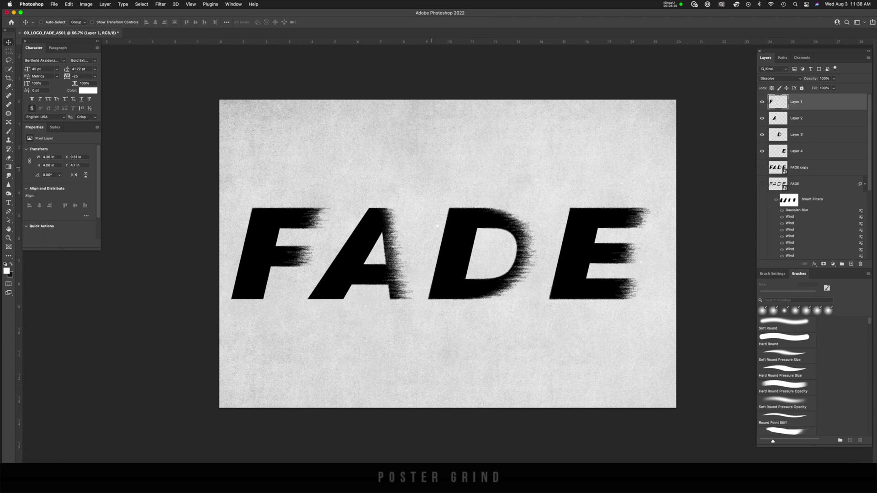
# Shift the D and E layers to the right and scale the A layer up to about twice its size
pyautogui.click(796, 134)
pyautogui.click(796, 151)
pyautogui.moveTo(713, 171); pyautogui.dragTo(696, 172)
pyautogui.click(796, 118)
pyautogui.press('super+t')
pyautogui.moveTo(414, 207); pyautogui.dragTo(464, 163)
pyautogui.click(796, 135)
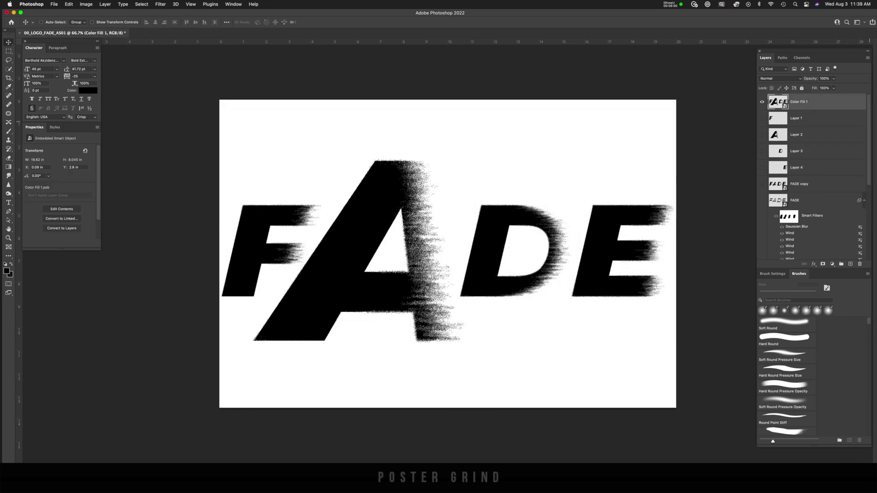
# Add a solid colour fill layer in red ff0000 and clip it to the merged FADE smart object
pyautogui.scroll(-5, 813, 174)
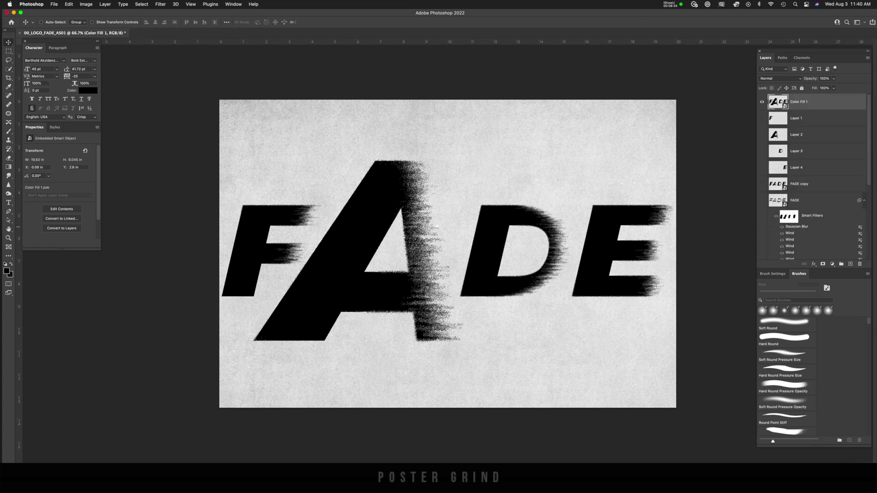
pyautogui.click(832, 264)
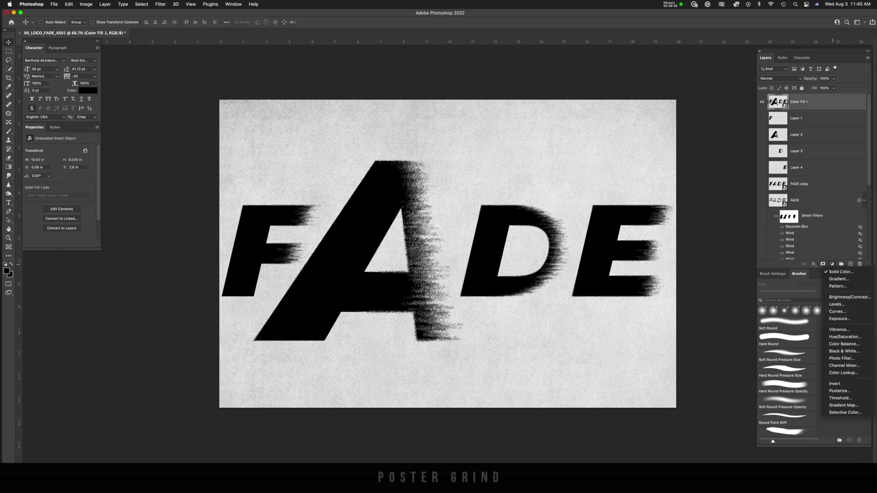
pyautogui.click(841, 272)
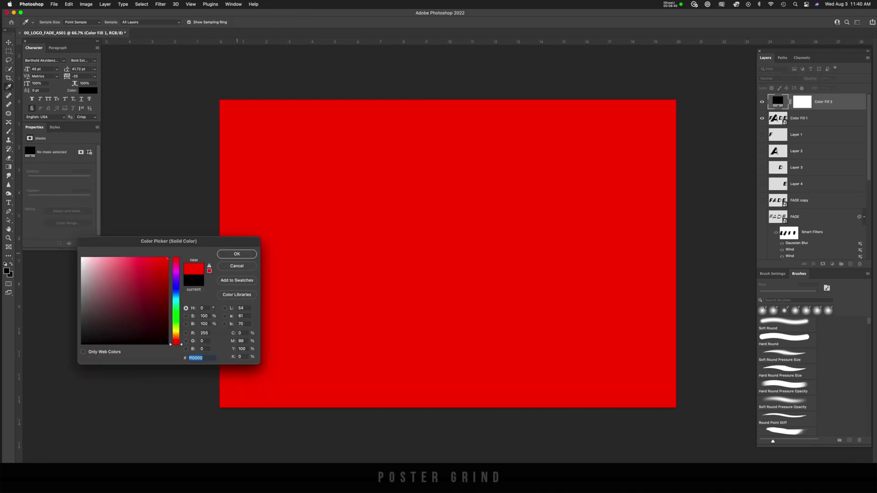
pyautogui.press('Return')
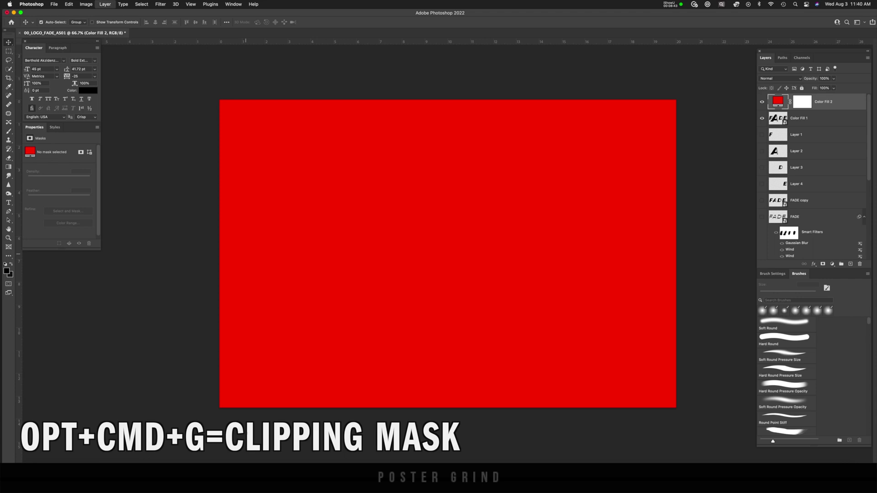
pyautogui.press('alt+super+g')
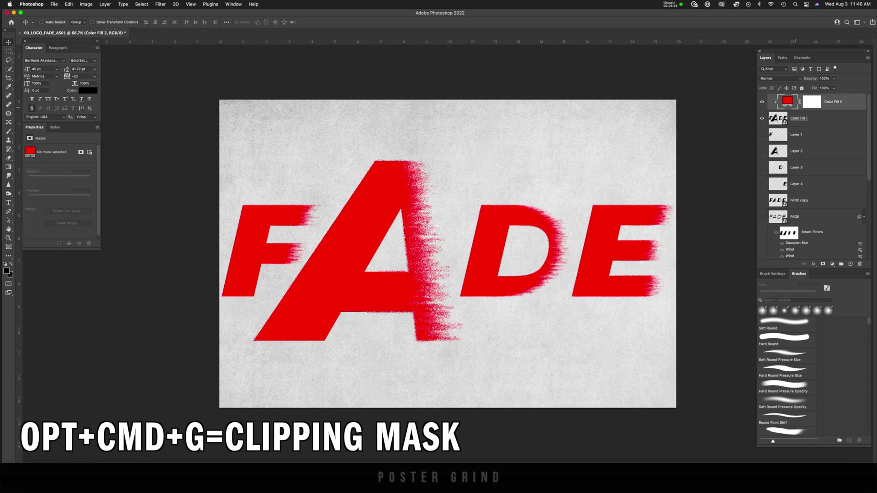
# Hide the red fill layer and add an unclipped Gradient Map adjustment layer above it
pyautogui.click(778, 120)
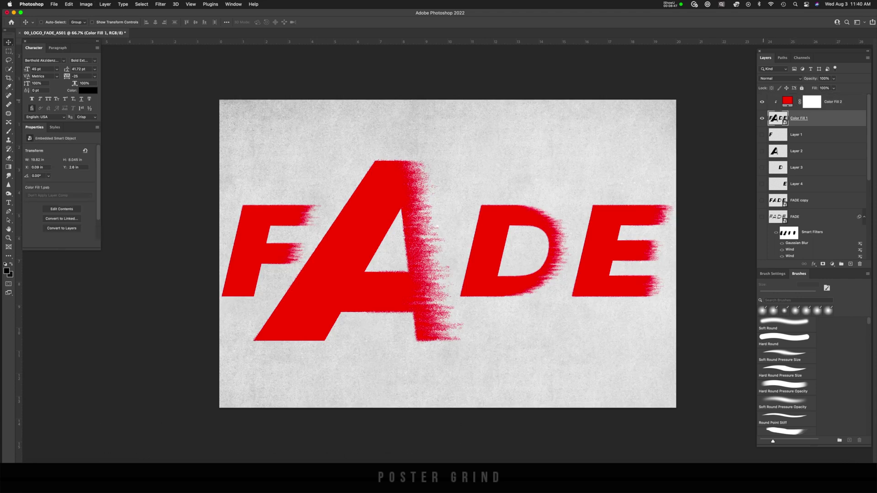
pyautogui.click(762, 102)
pyautogui.click(789, 104)
pyautogui.click(832, 264)
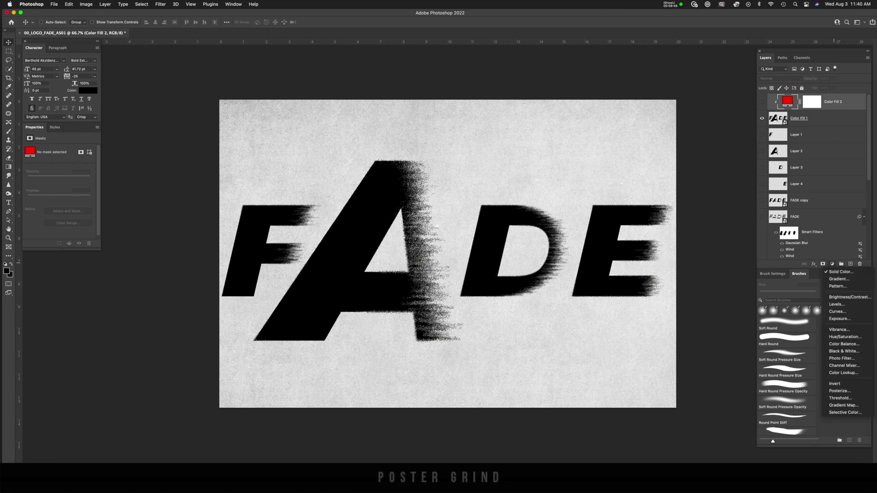
pyautogui.click(844, 405)
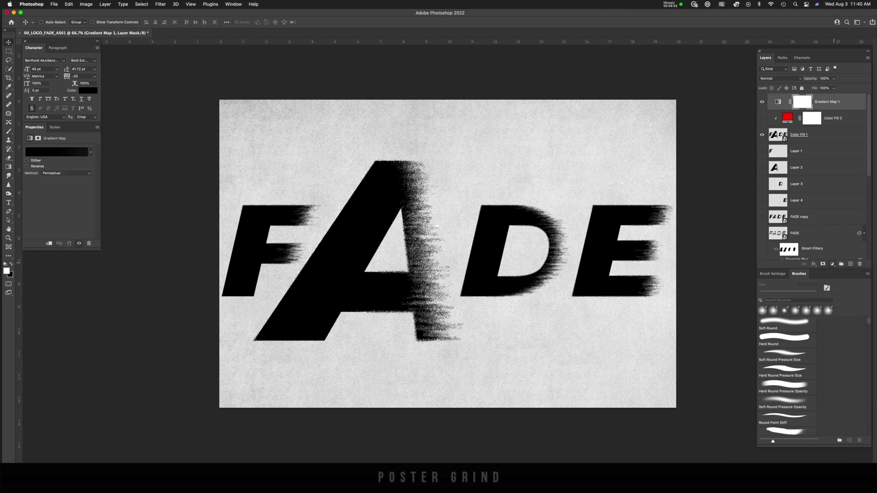
# Try several purple, orange, pink and red presets on the gradient map, ending with the Red_07 orange-to-purple gradient
pyautogui.click(56, 152)
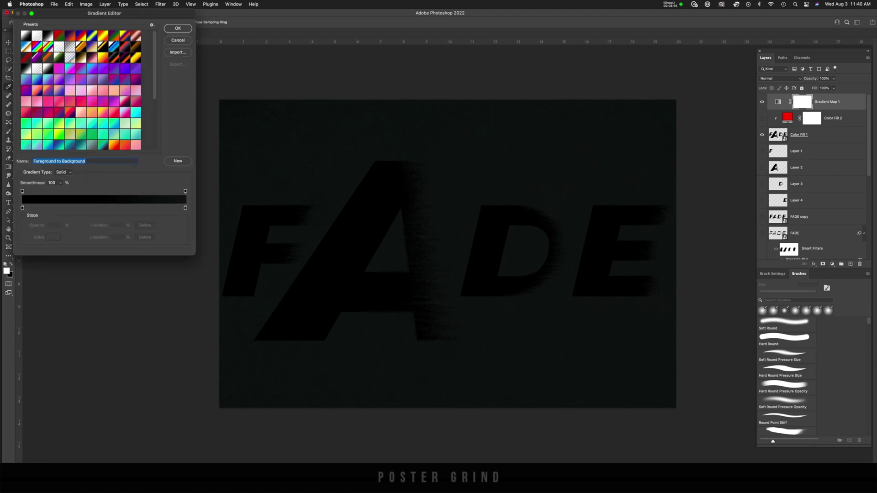
pyautogui.click(103, 80)
pyautogui.click(113, 80)
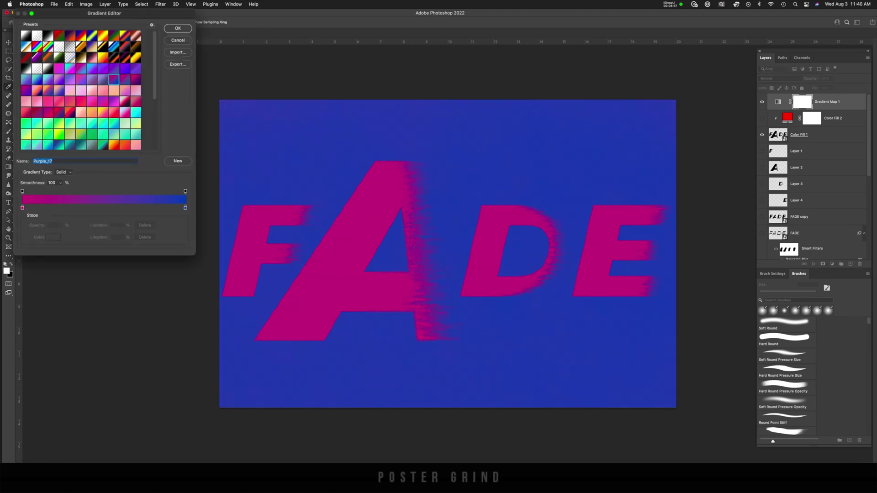
pyautogui.click(125, 79)
pyautogui.click(124, 101)
pyautogui.click(114, 112)
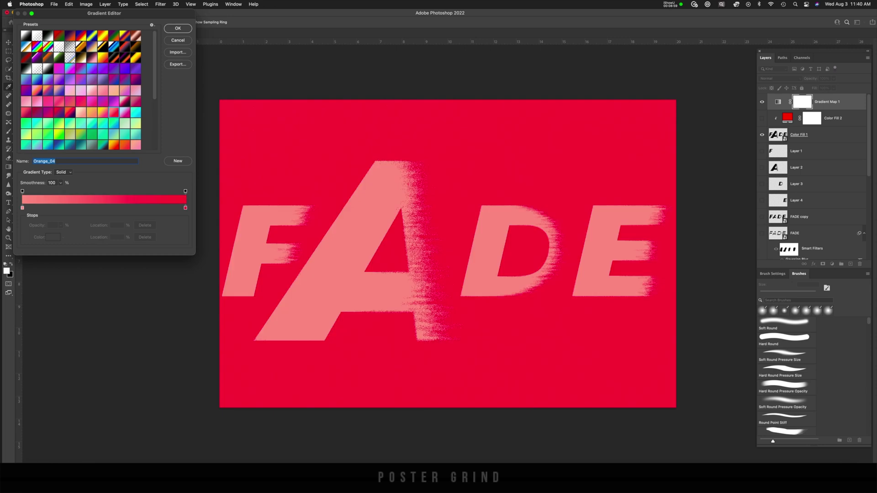
pyautogui.click(103, 112)
pyautogui.click(103, 112)
pyautogui.click(70, 113)
pyautogui.click(48, 102)
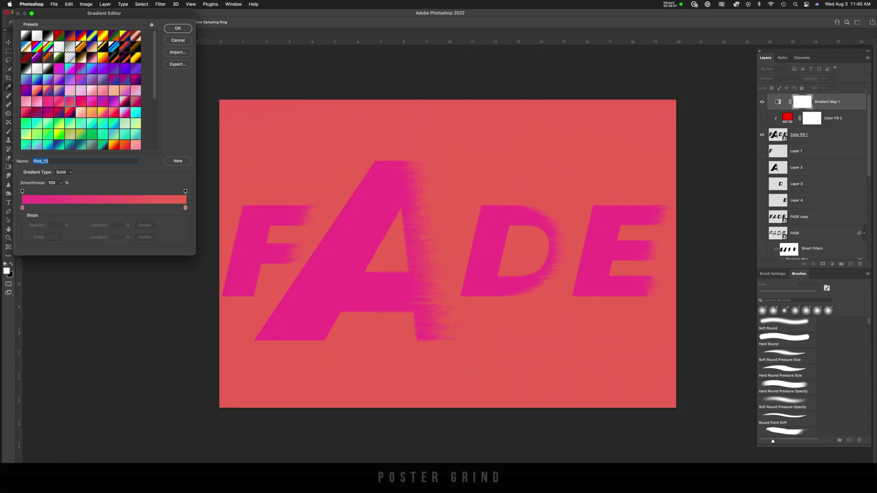
pyautogui.click(59, 113)
pyautogui.click(69, 112)
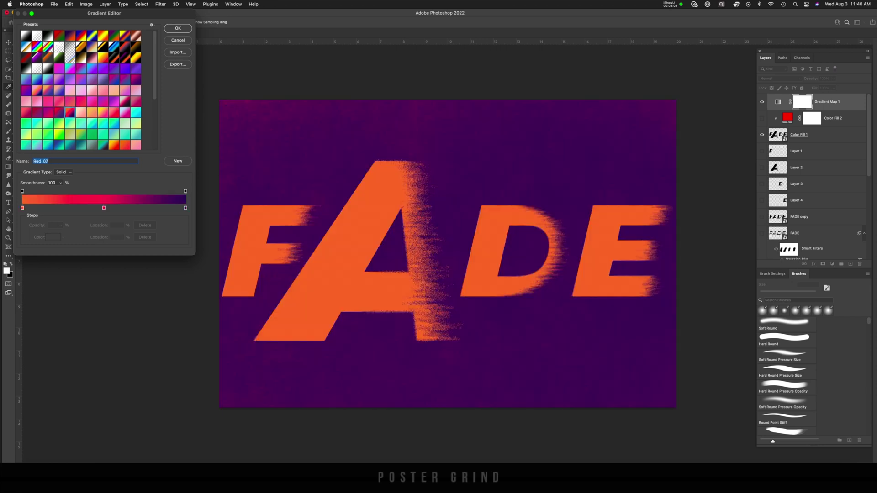